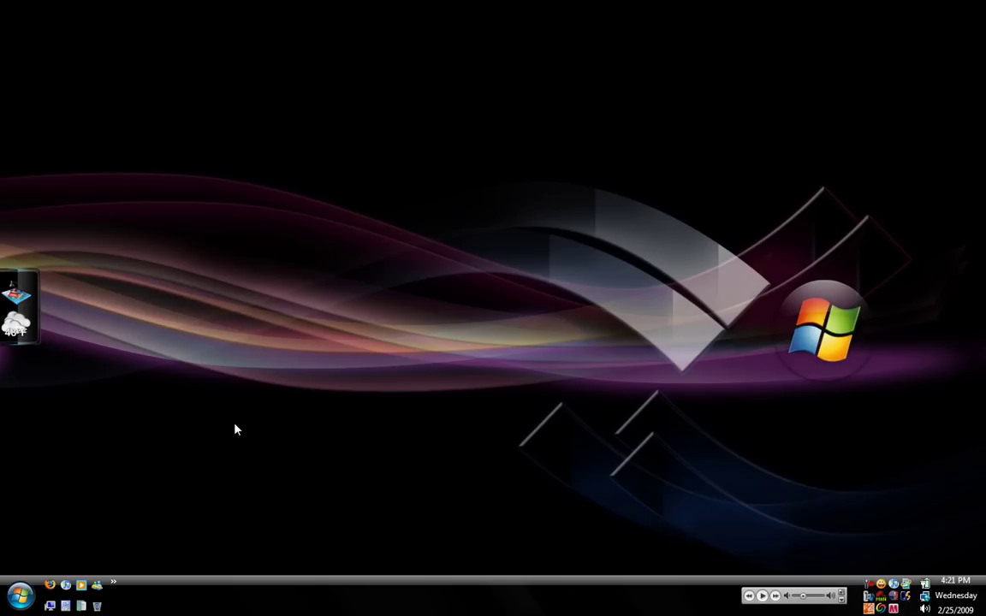
Launch Free Music Zilla and reposition its window on the desktop
{"action": "key", "text": "super"}
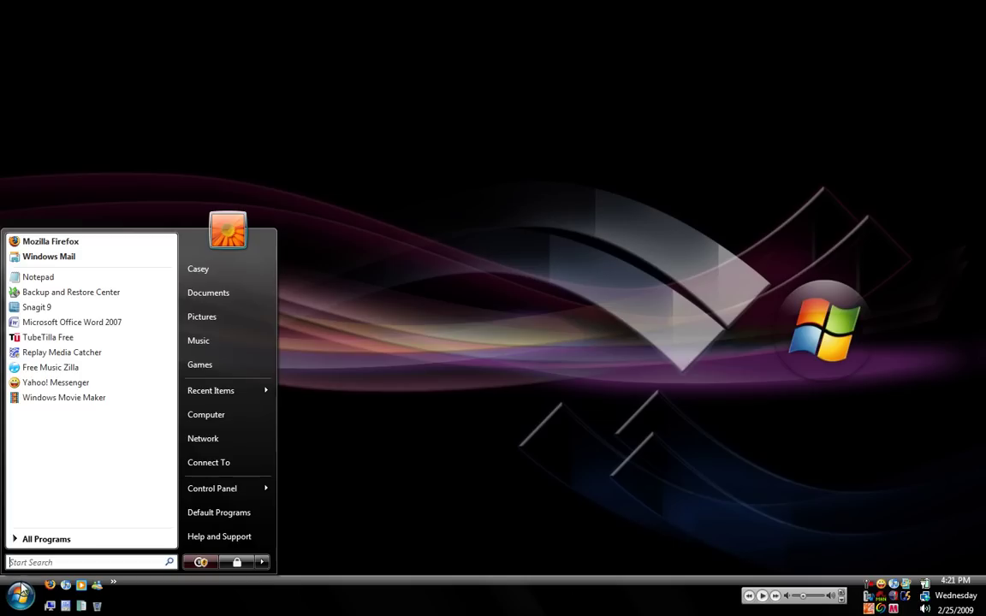
{"action": "left_click", "coordinate": [68, 374]}
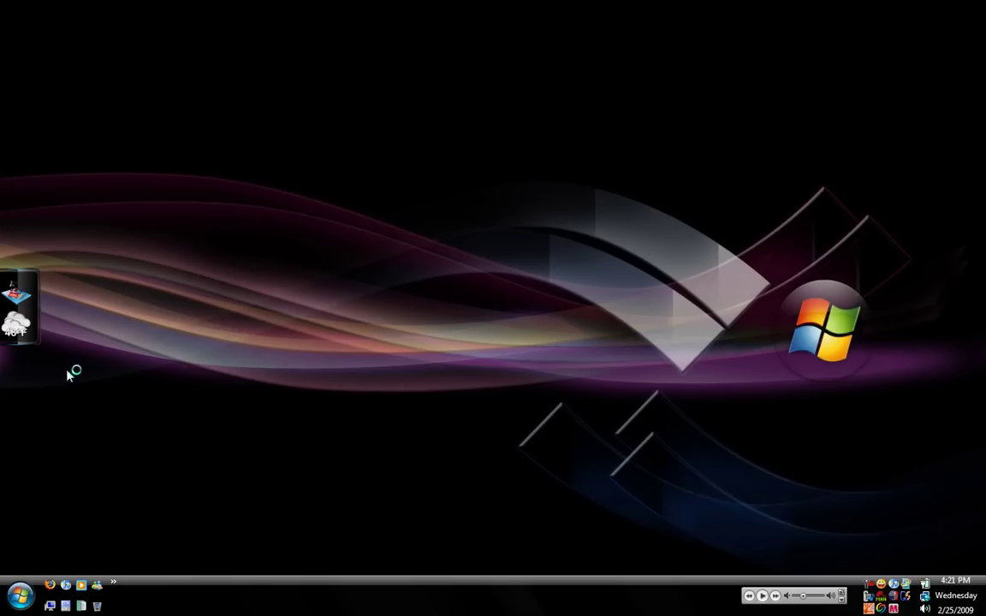
{"action": "left_click_drag", "start_coordinate": [408, 191], "coordinate": [339, 237]}
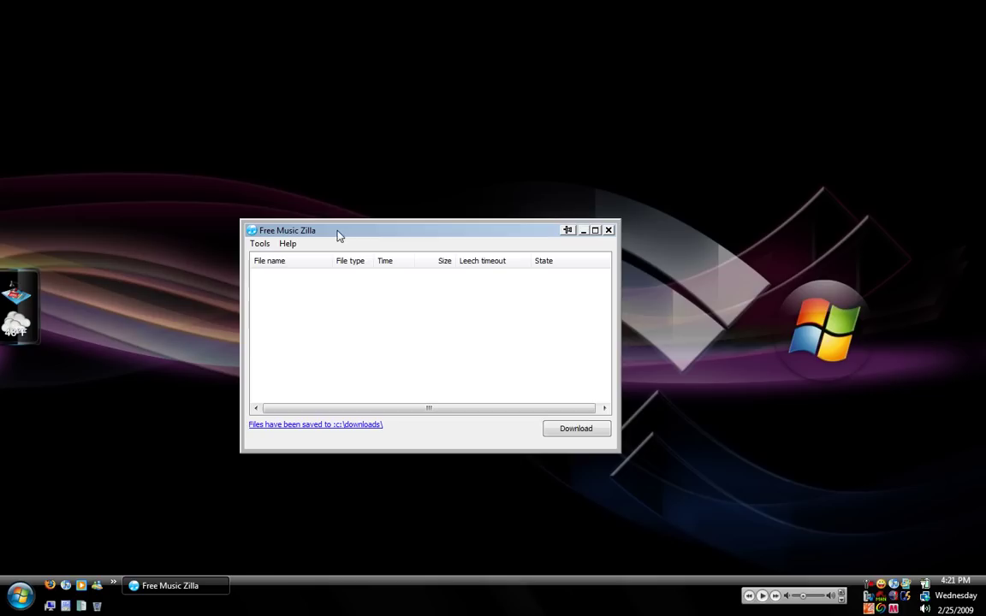
Review Free Music Zilla's download folder and monitored browser preferences, and leave them without saving
{"action": "left_click", "coordinate": [259, 243]}
{"action": "left_click", "coordinate": [291, 312]}
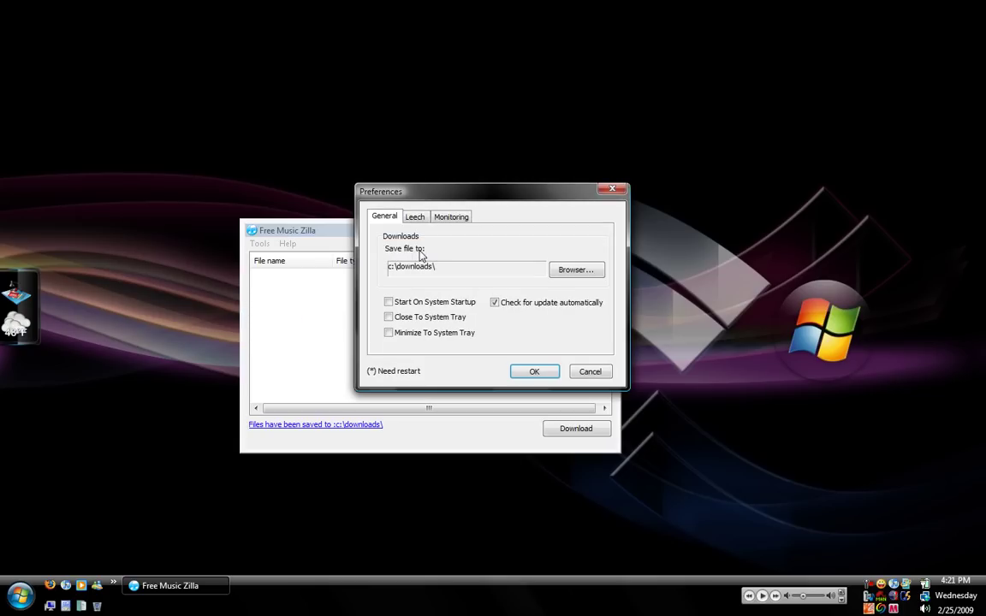
{"action": "left_click", "coordinate": [452, 218]}
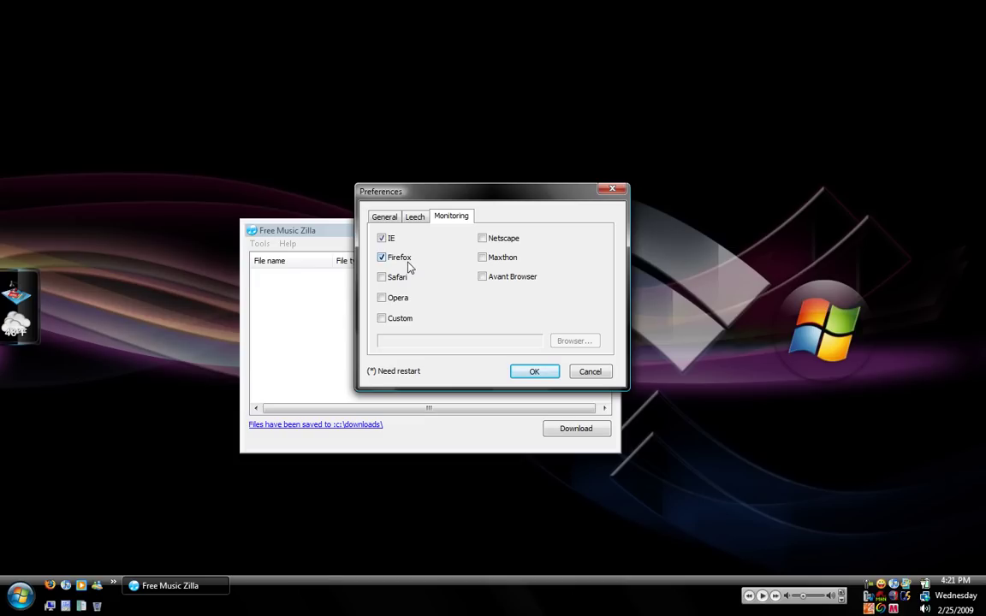
{"action": "left_click", "coordinate": [589, 375]}
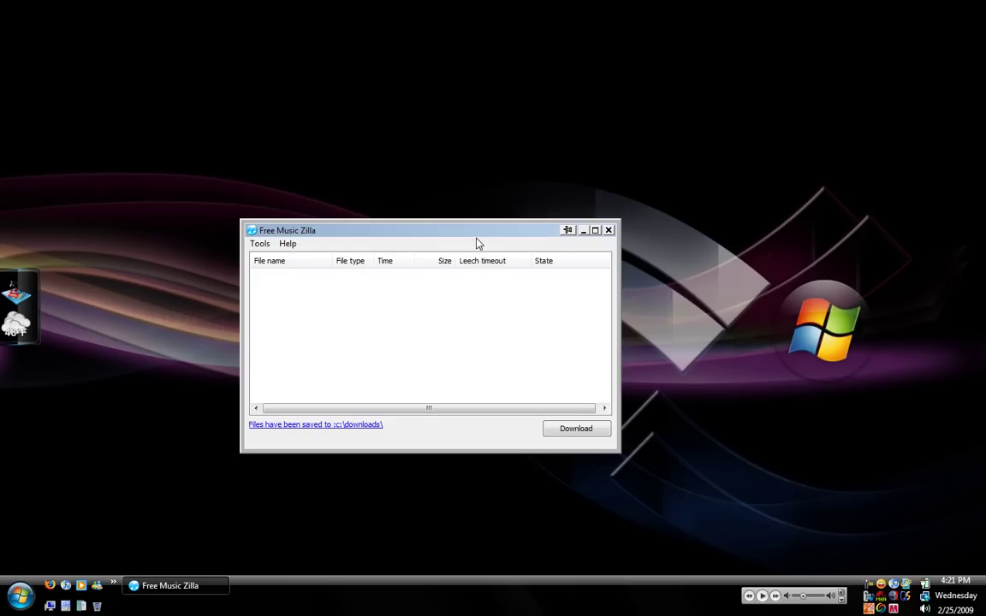
Move the Free Music Zilla window aside, open Firefox and load jango.com
{"action": "left_click_drag", "start_coordinate": [478, 237], "coordinate": [345, 182]}
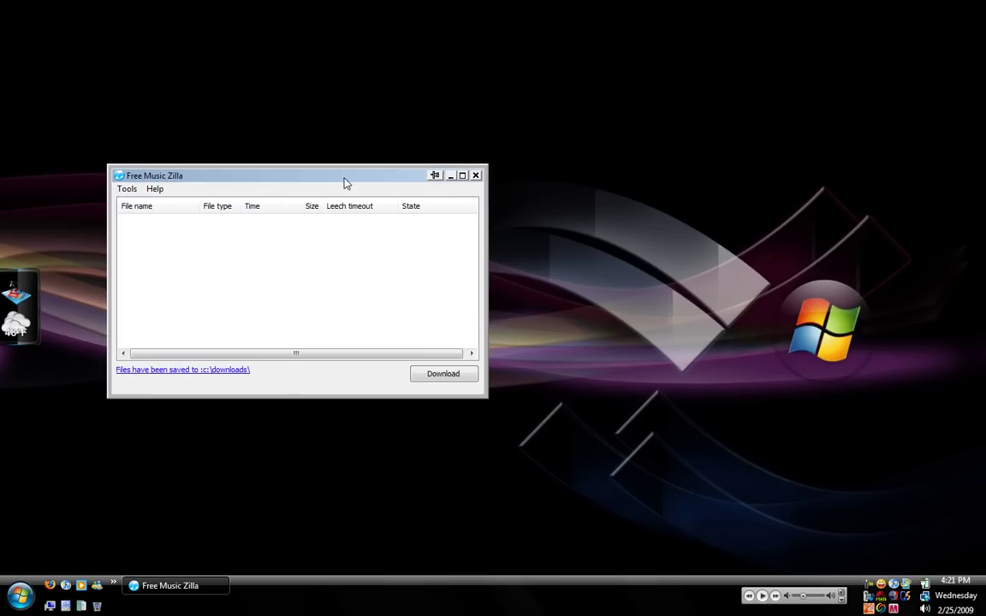
{"action": "left_click", "coordinate": [50, 585]}
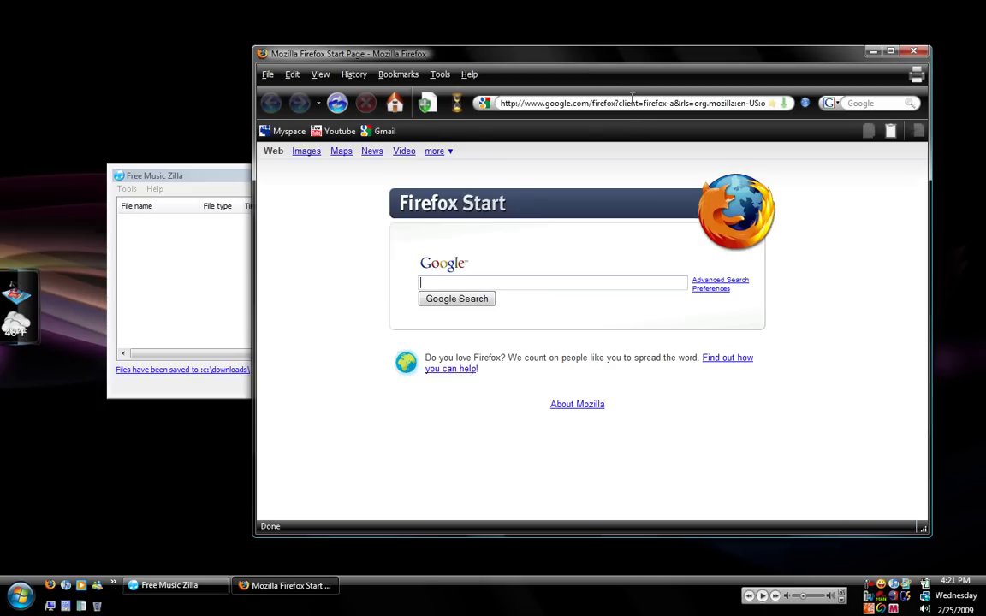
{"action": "left_click", "coordinate": [632, 103]}
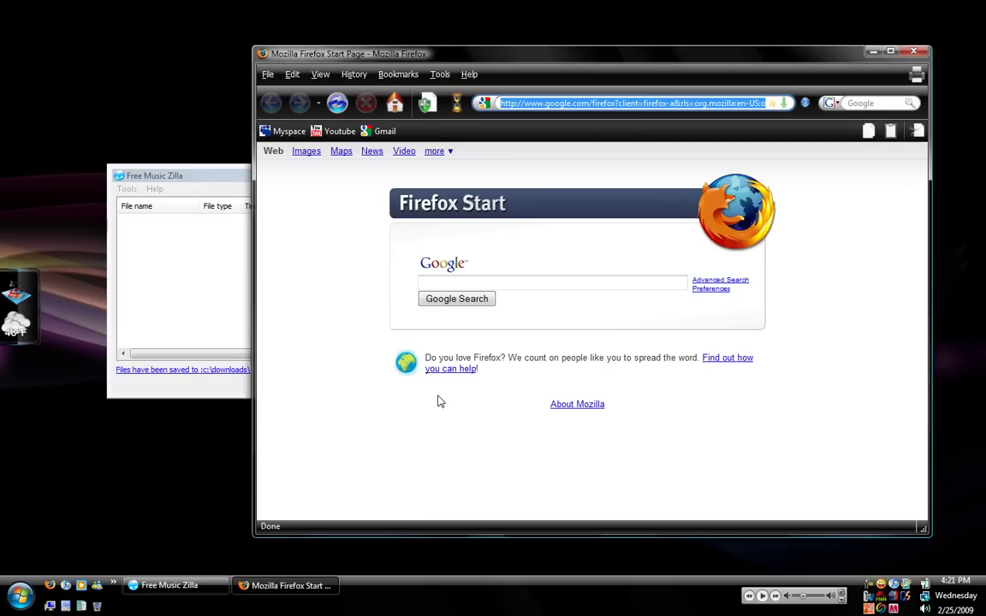
{"action": "type", "text": "j"}
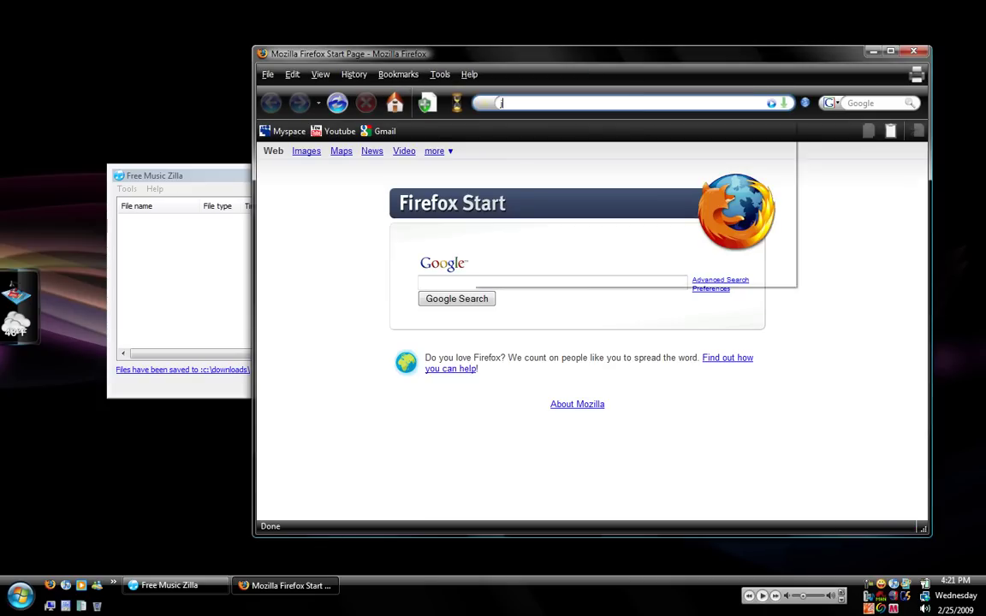
{"action": "type", "text": "ango.cm"}
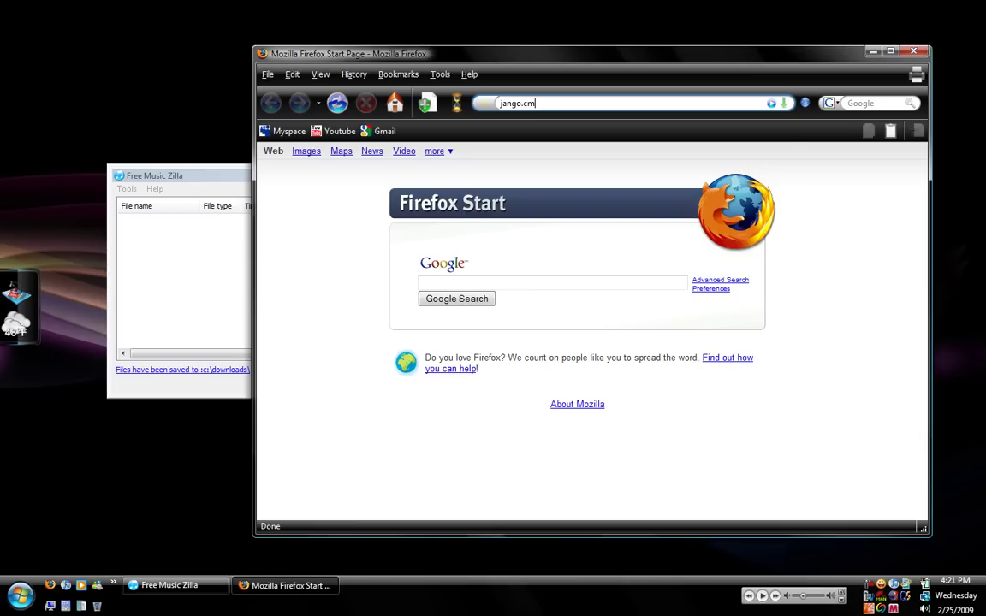
{"action": "key", "text": "BackSpace"}
{"action": "type", "text": "om"}
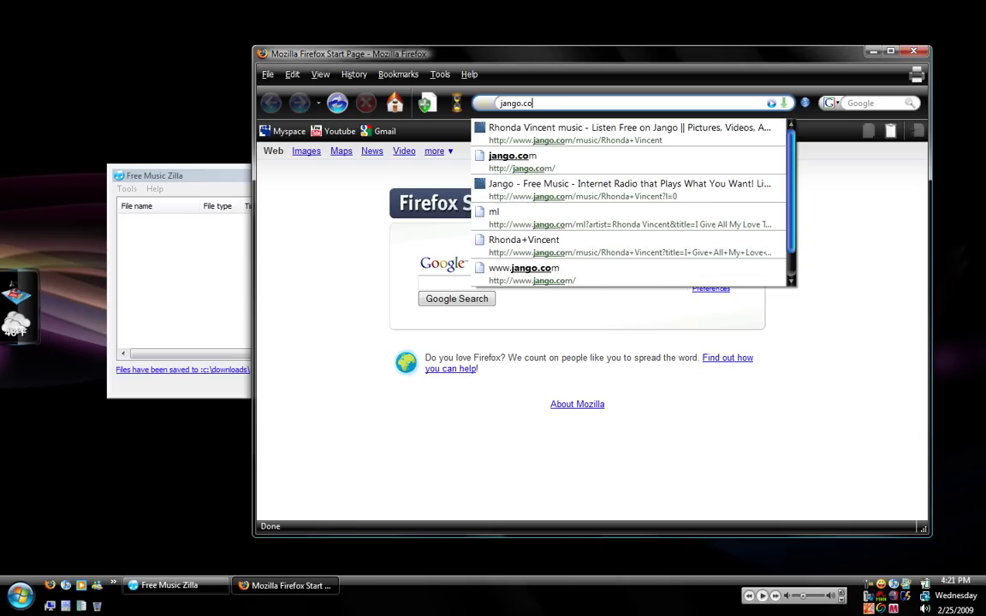
{"action": "key", "text": "Return"}
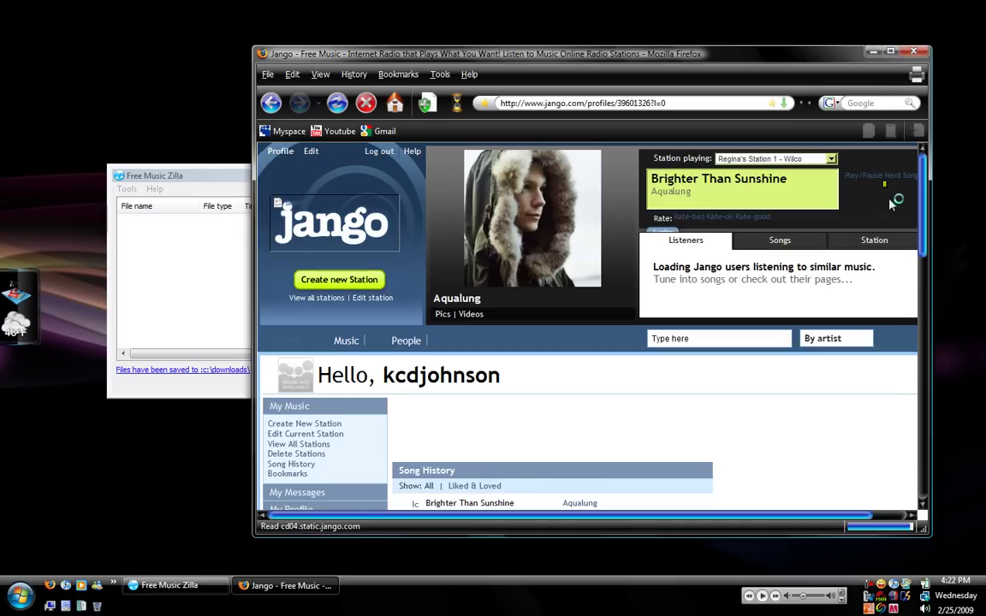
Set the Jango search to look up music by song instead of by artist
{"action": "scroll", "coordinate": [926, 195], "scroll_direction": "down", "scroll_amount": 1}
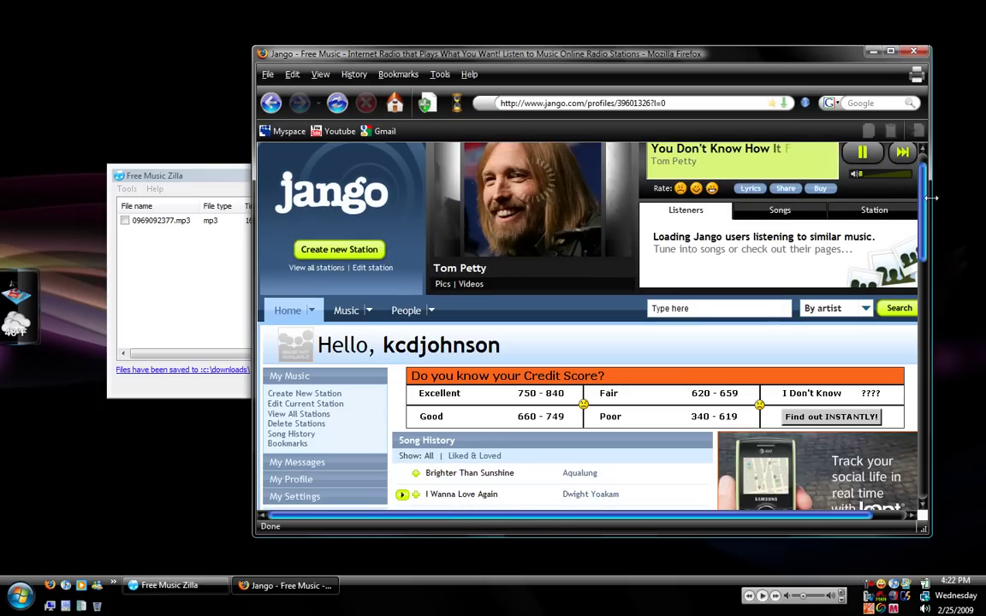
{"action": "left_click_drag", "start_coordinate": [924, 195], "coordinate": [925, 270]}
{"action": "scroll", "coordinate": [923, 271], "scroll_direction": "up", "scroll_amount": 5}
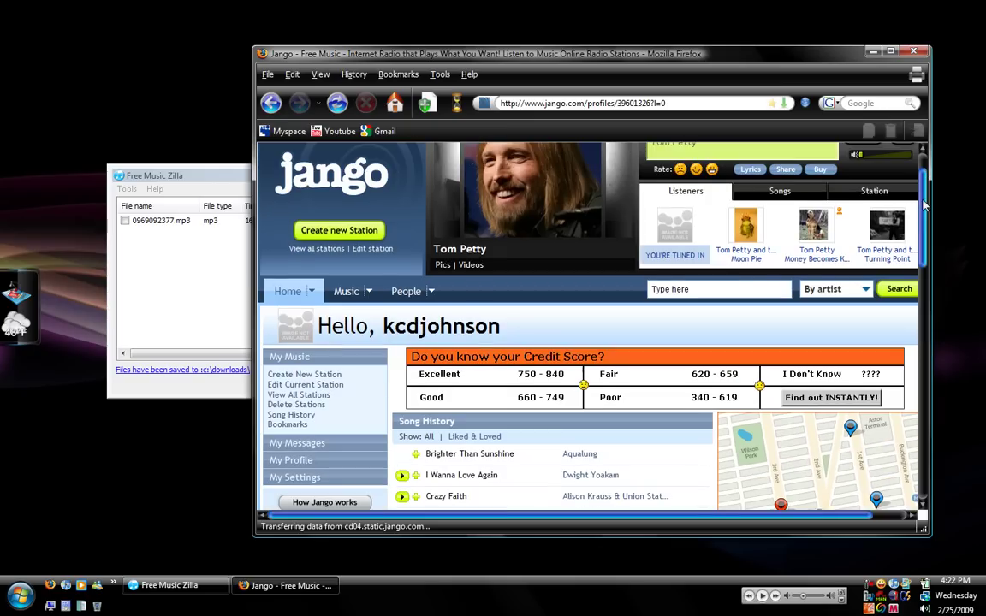
{"action": "left_click", "coordinate": [866, 289]}
{"action": "left_click", "coordinate": [834, 311]}
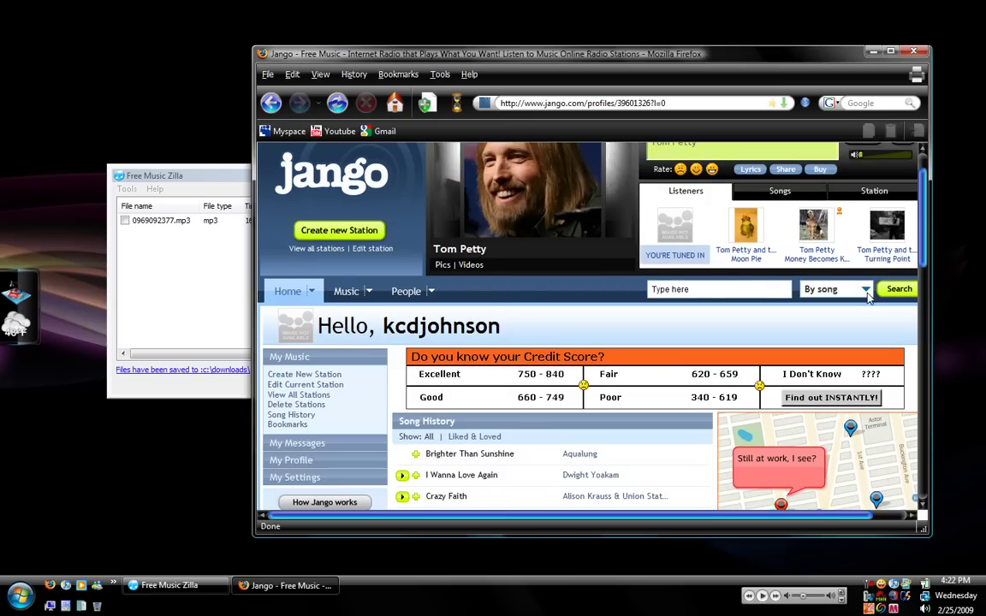
Play "Take Me For Longing" by Alison Krauss & Union Station on Jango
{"action": "scroll", "coordinate": [924, 294], "scroll_direction": "down", "scroll_amount": 7}
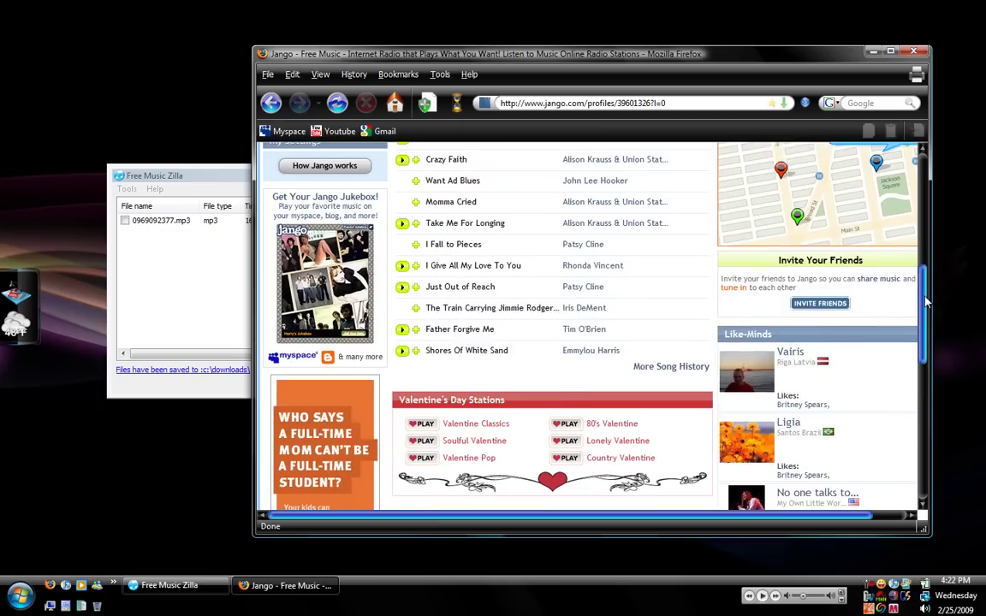
{"action": "scroll", "coordinate": [924, 293], "scroll_direction": "up", "scroll_amount": 5}
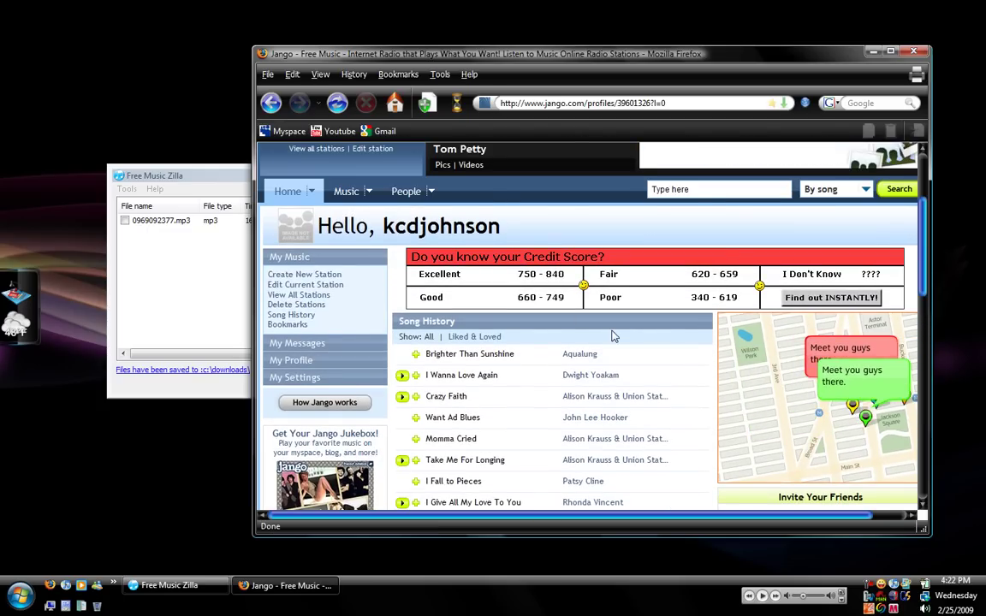
{"action": "scroll", "coordinate": [612, 337], "scroll_direction": "up", "scroll_amount": 4}
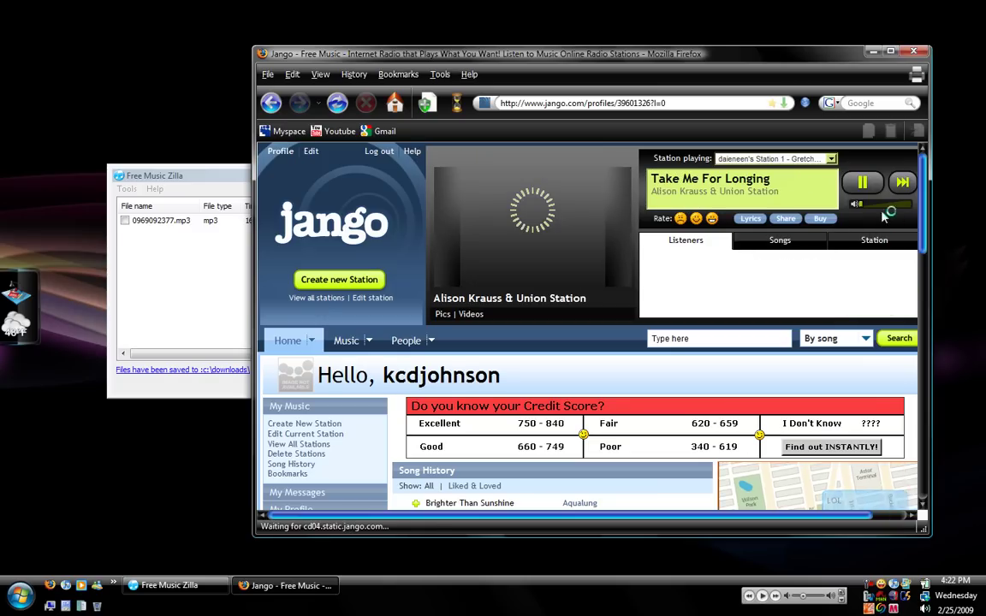
Check the captured MP3 entries in Free Music Zilla, and reposition its window and the Firefox window
{"action": "left_click", "coordinate": [224, 245]}
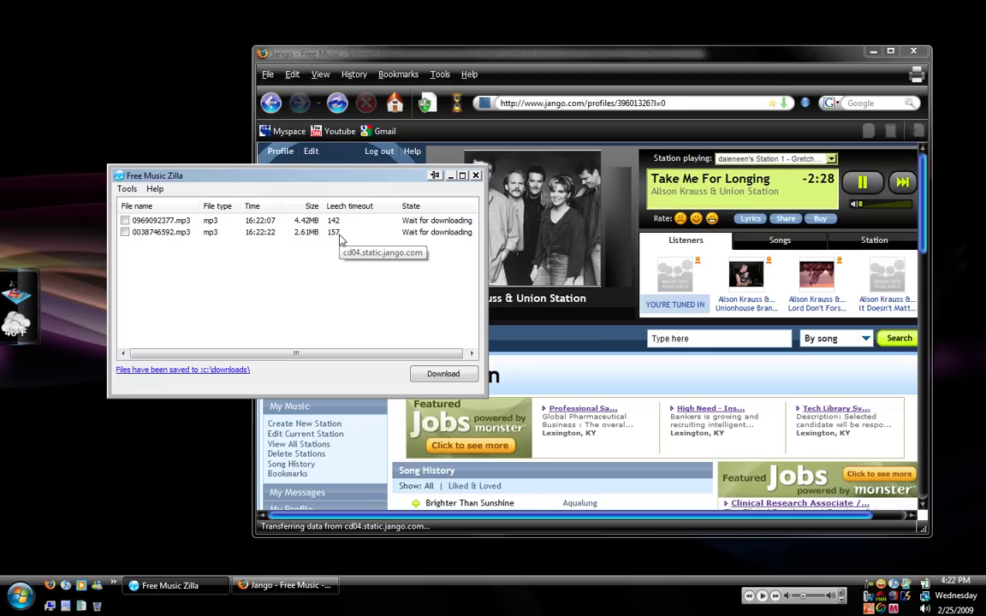
{"action": "left_click_drag", "start_coordinate": [321, 175], "coordinate": [264, 227]}
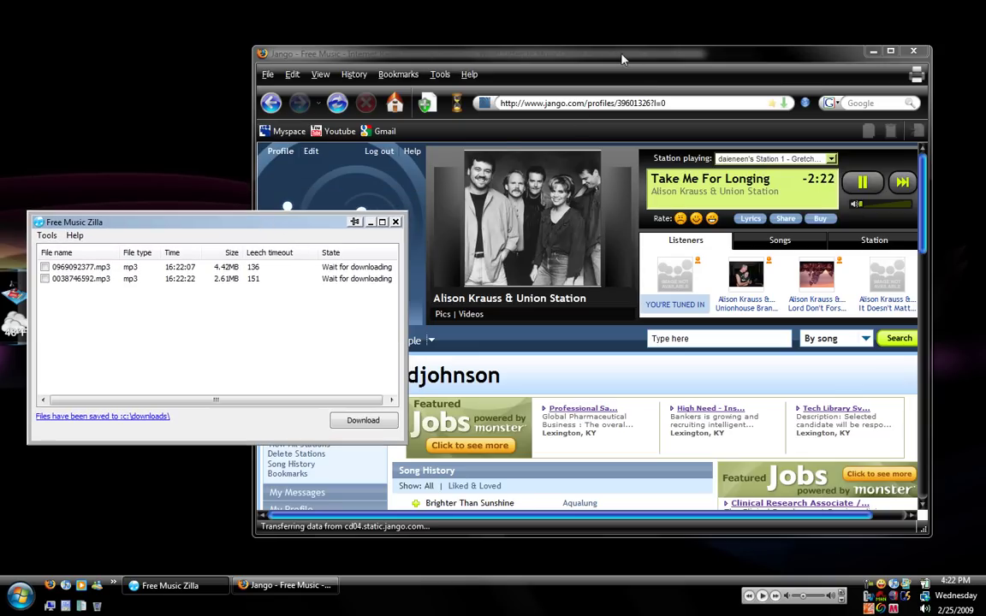
{"action": "left_click_drag", "start_coordinate": [622, 55], "coordinate": [597, 48]}
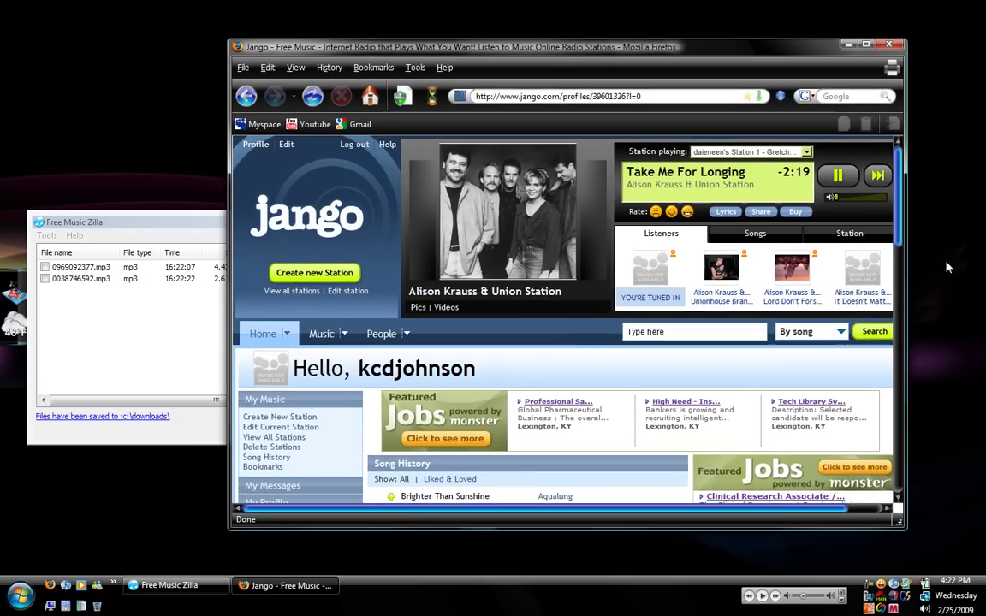
Go to MySpace in Firefox and open the Hip Hop genre from the music section's top genres
{"action": "left_click", "coordinate": [262, 125]}
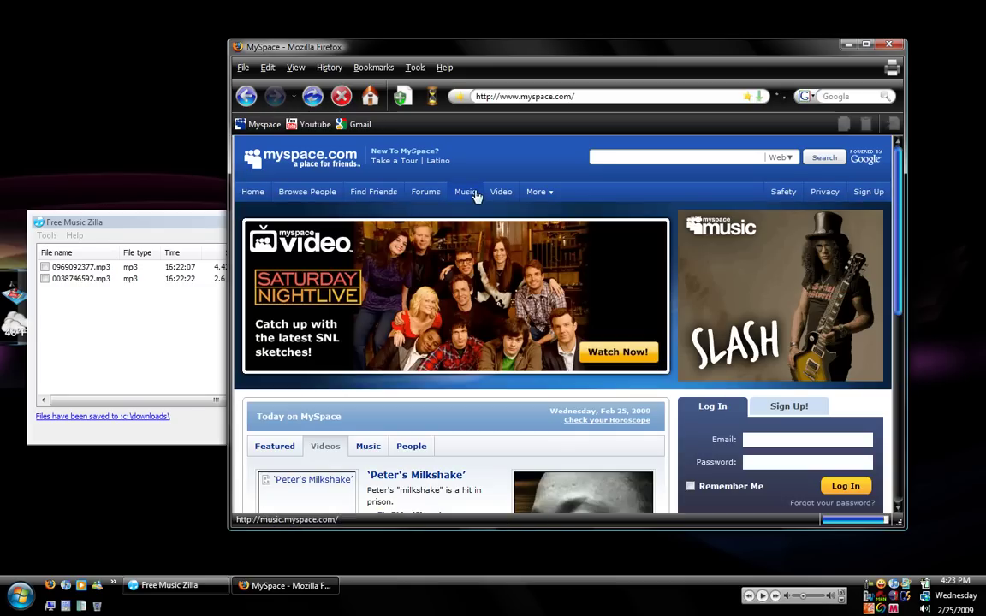
{"action": "left_click", "coordinate": [469, 192]}
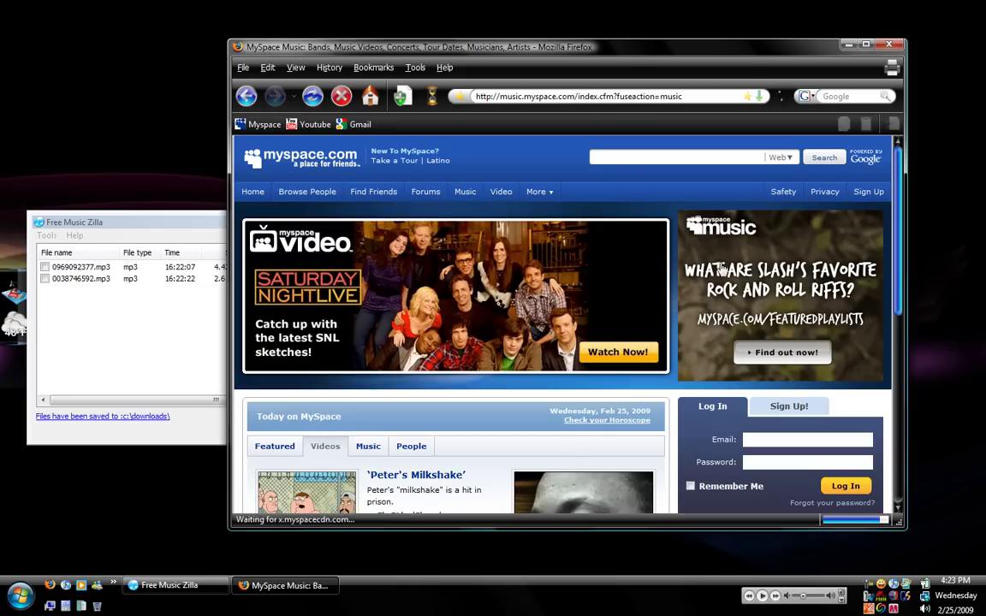
{"action": "scroll", "coordinate": [709, 282], "scroll_direction": "down", "scroll_amount": 10}
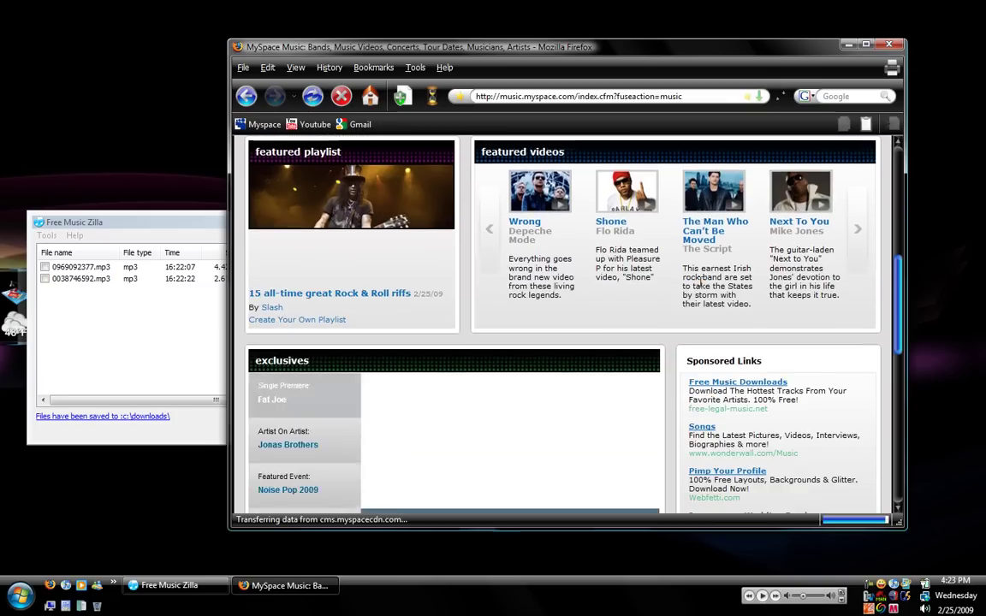
{"action": "scroll", "coordinate": [700, 278], "scroll_direction": "down", "scroll_amount": 7}
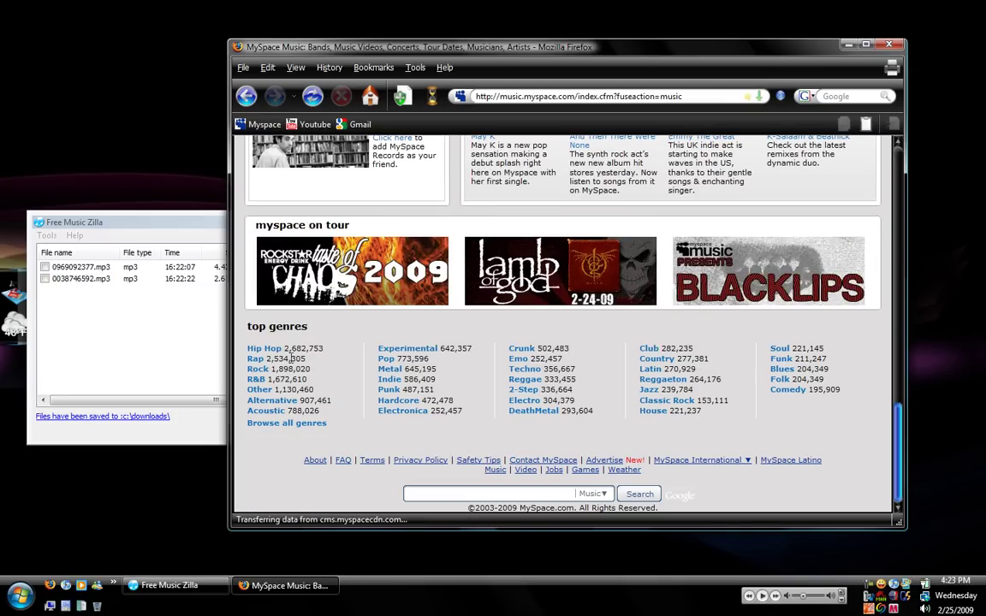
{"action": "left_click", "coordinate": [264, 349]}
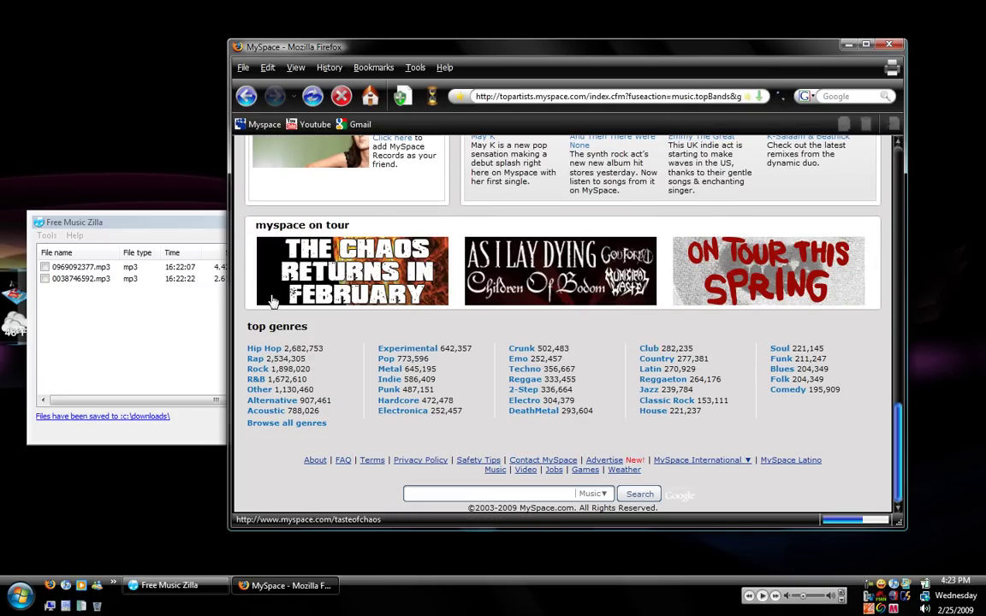
{"action": "scroll", "coordinate": [697, 310], "scroll_direction": "down", "scroll_amount": 5}
{"action": "scroll", "coordinate": [697, 310], "scroll_direction": "down", "scroll_amount": 4}
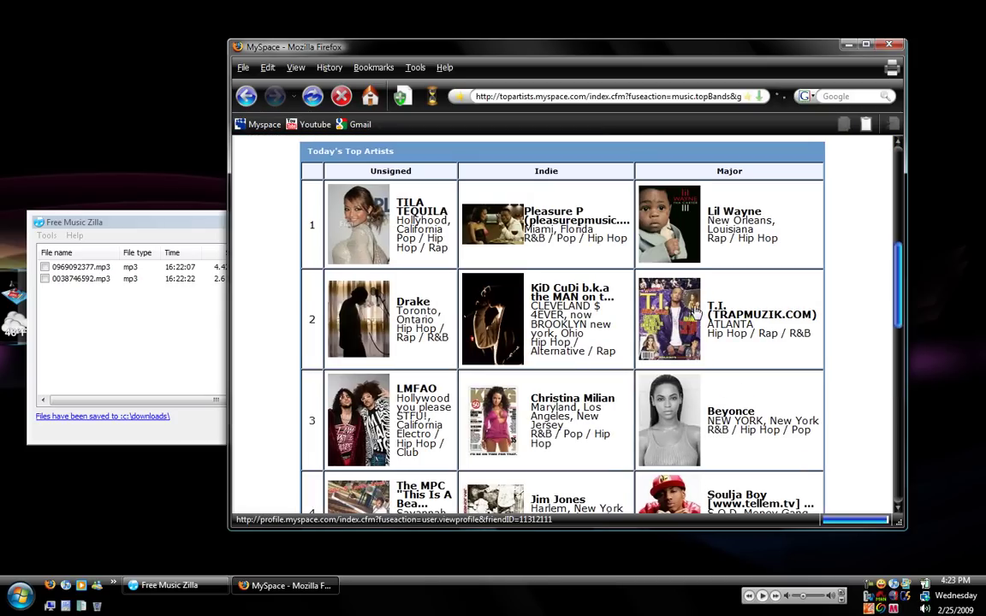
{"action": "left_click", "coordinate": [676, 214]}
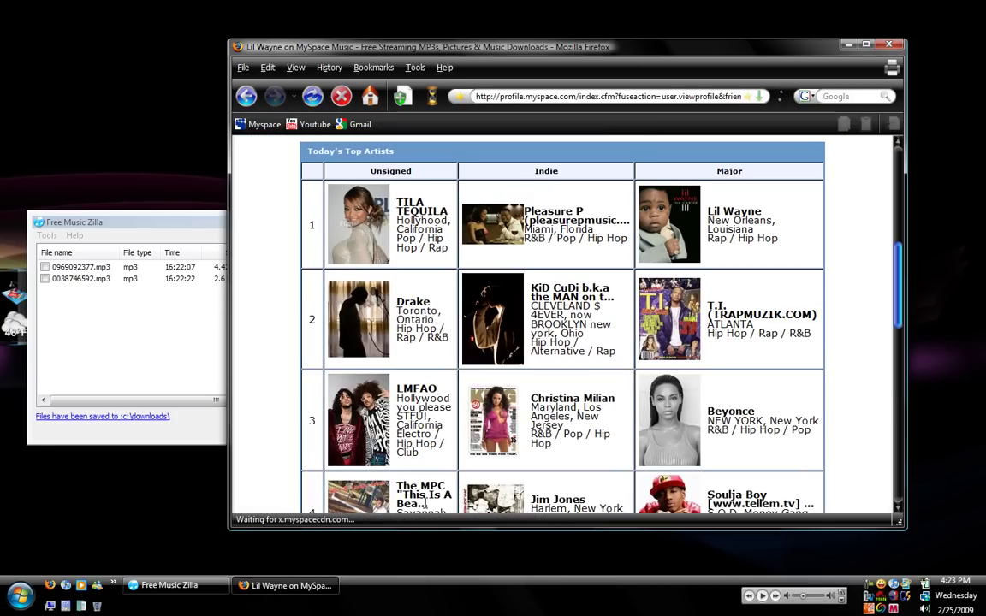
{"action": "left_click", "coordinate": [142, 309]}
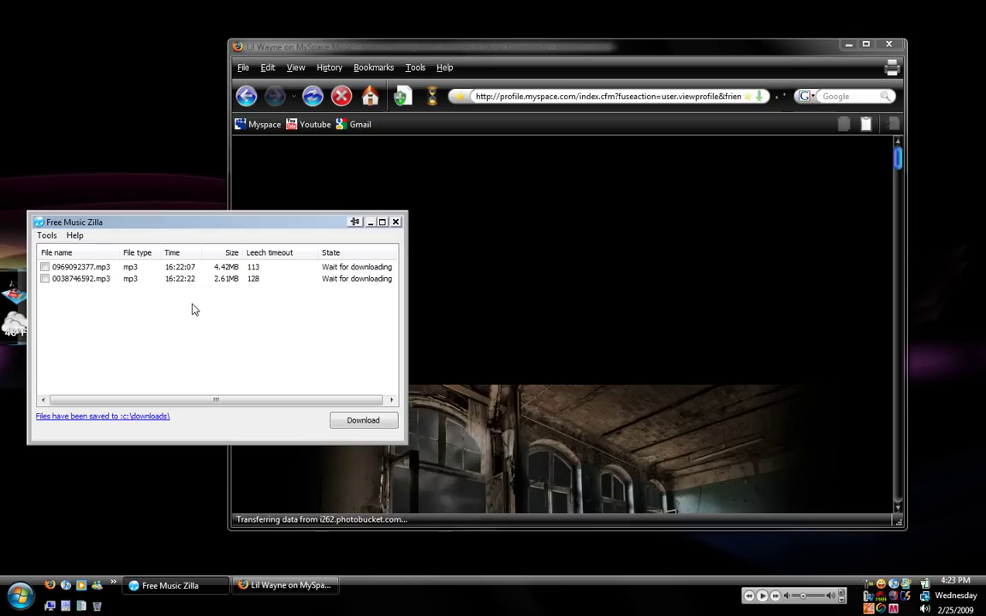
{"action": "left_click_drag", "start_coordinate": [560, 56], "coordinate": [565, 56]}
{"action": "left_click_drag", "start_coordinate": [906, 153], "coordinate": [906, 230]}
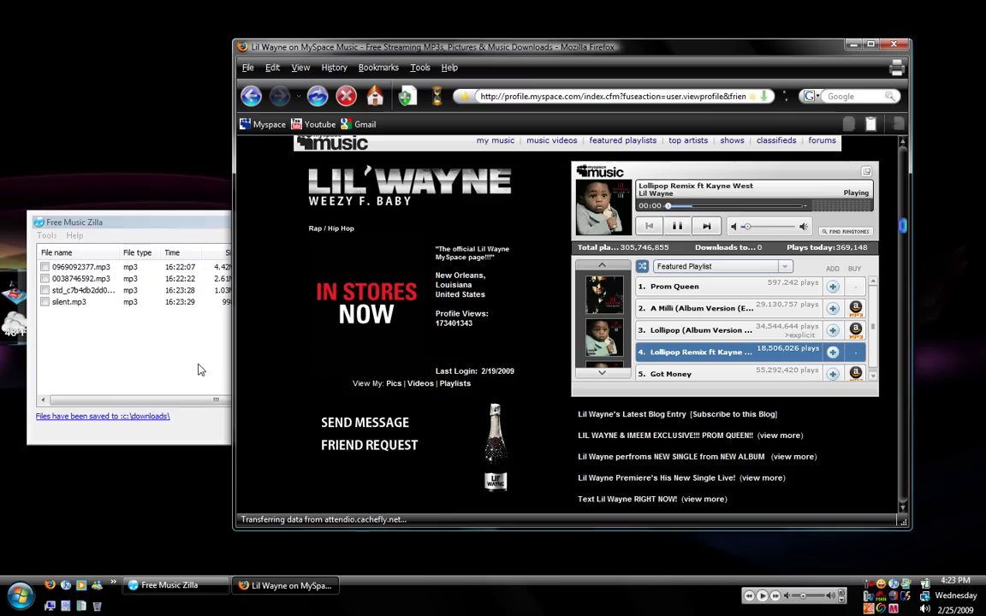
Lower the MySpace player's volume and start downloading the captured 1.03MB MP3 in Free Music Zilla
{"action": "left_click", "coordinate": [181, 304]}
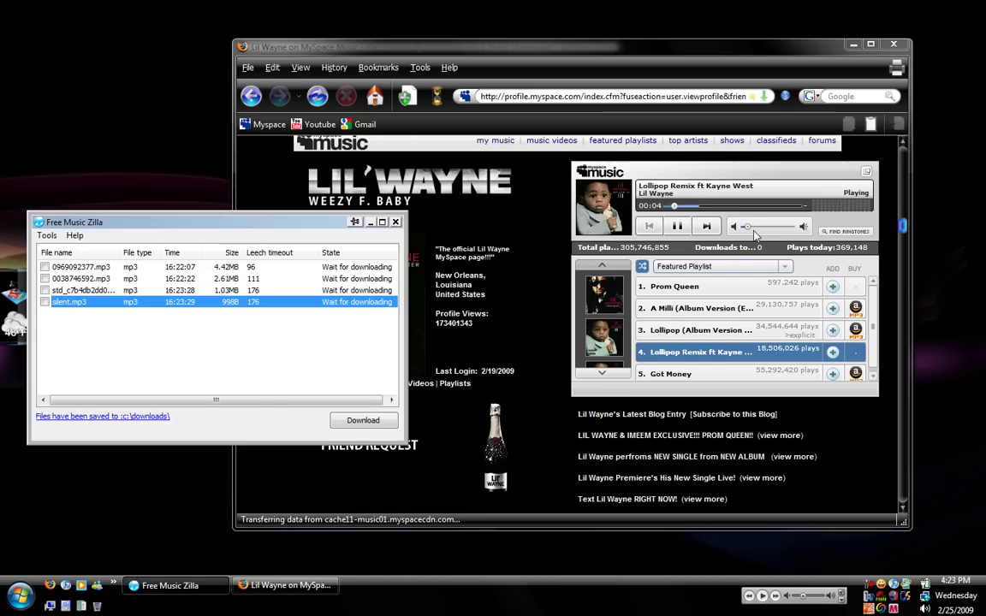
{"action": "left_click", "coordinate": [678, 207]}
{"action": "left_click", "coordinate": [189, 345]}
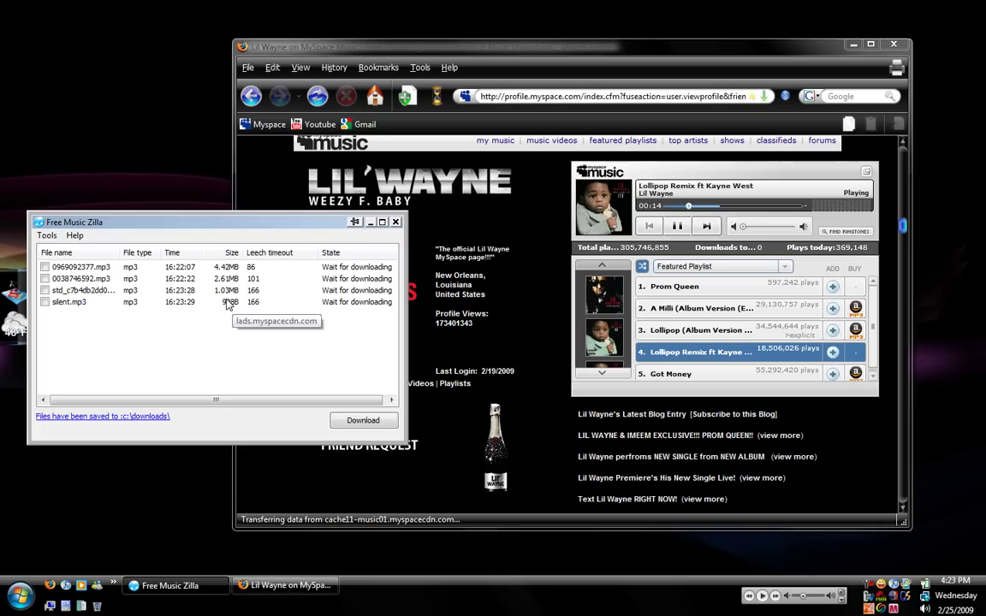
{"action": "left_click", "coordinate": [252, 291]}
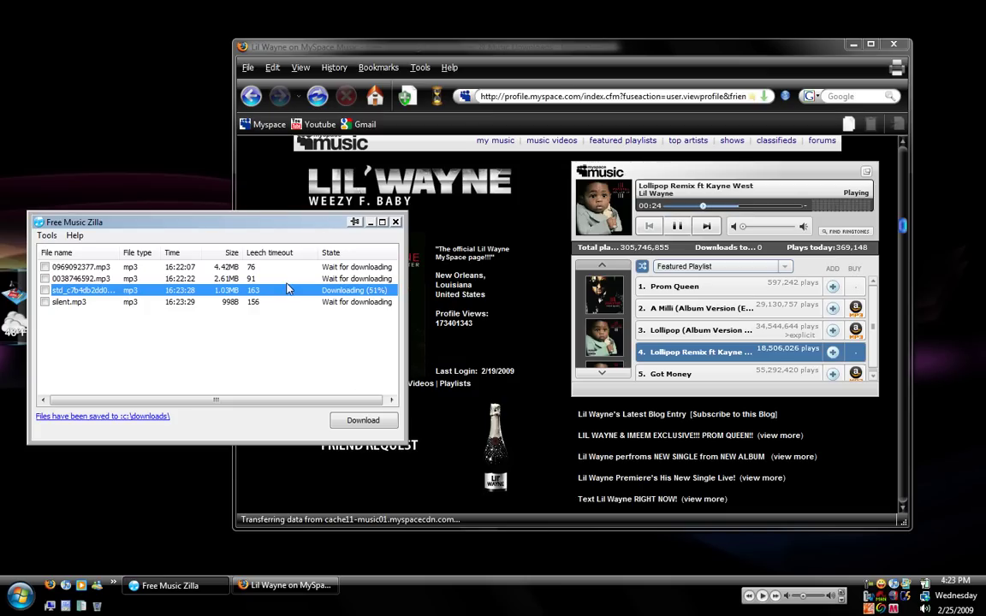
{"action": "left_click_drag", "start_coordinate": [286, 229], "coordinate": [296, 209]}
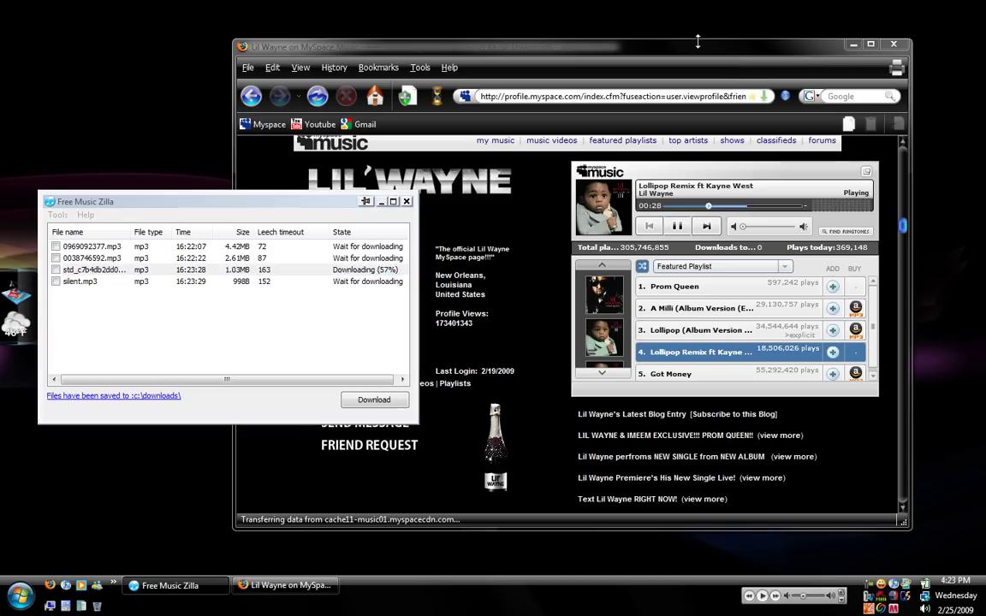
{"action": "left_click_drag", "start_coordinate": [636, 41], "coordinate": [636, 45]}
{"action": "left_click_drag", "start_coordinate": [708, 56], "coordinate": [718, 47]}
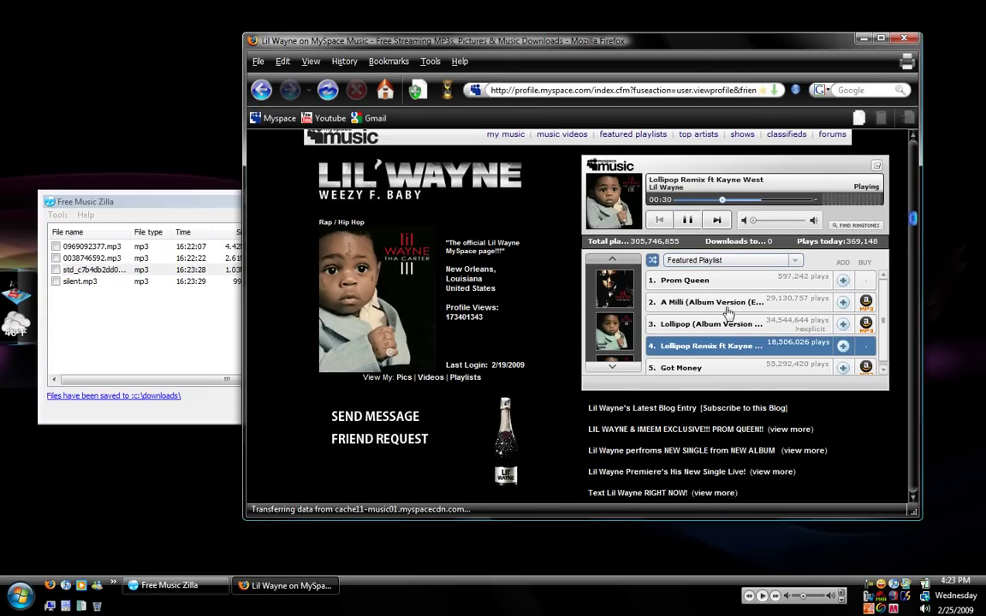
{"action": "right_click", "coordinate": [872, 587]}
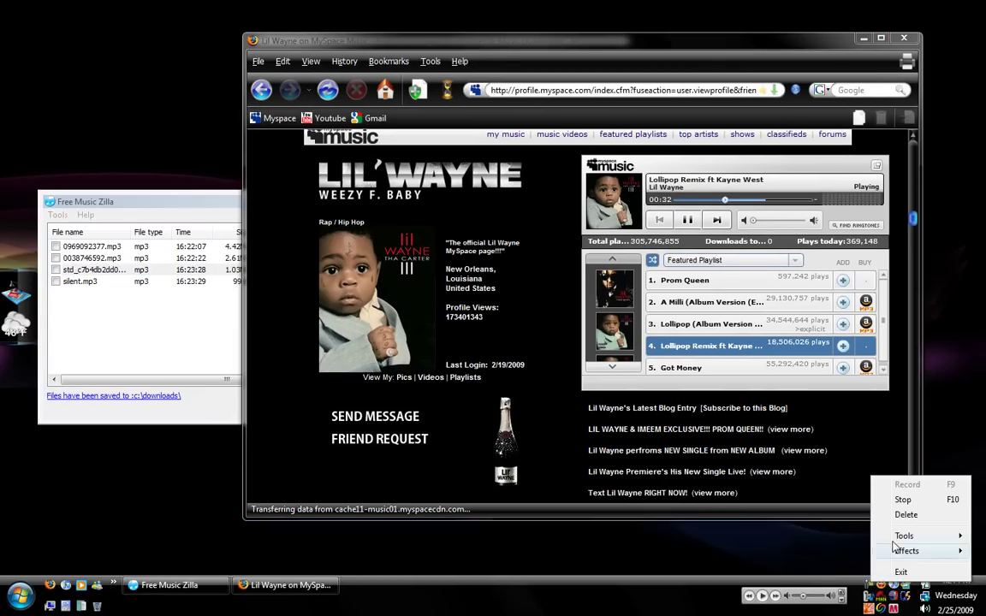